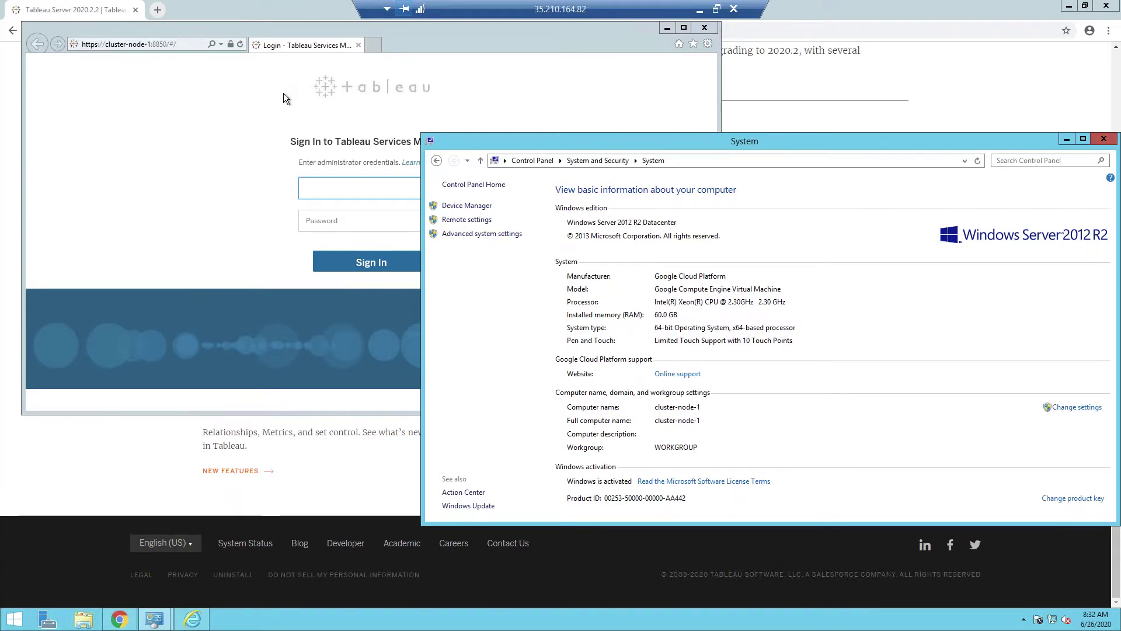
Bring the TSM sign-in page on cluster-node-1 to the front and focus the username field
left_click(284, 93)
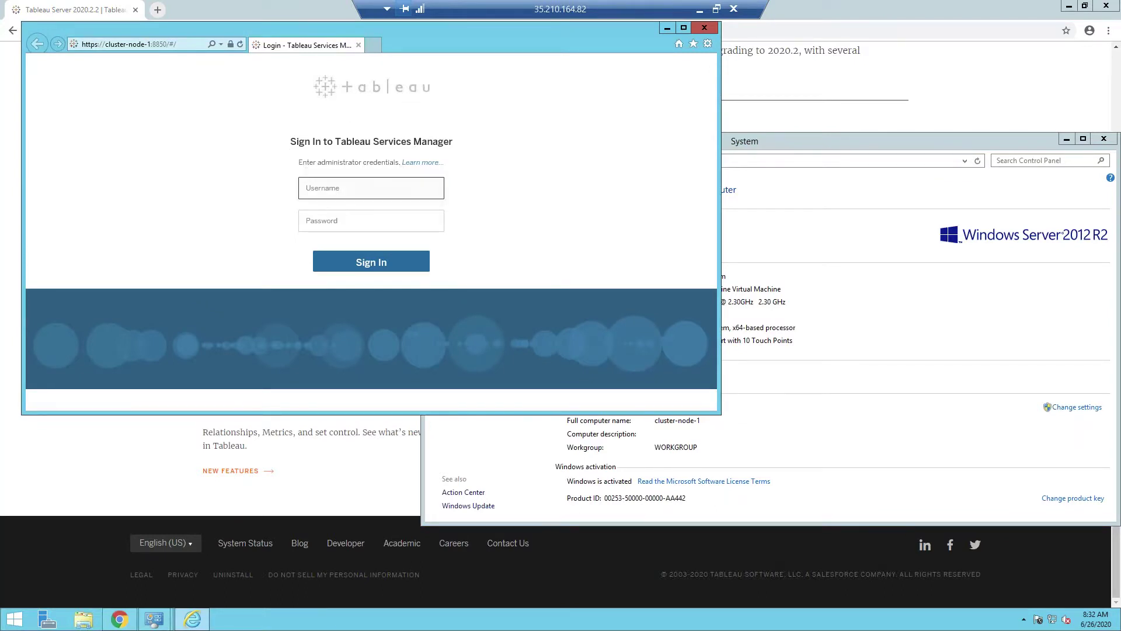
left_click(333, 188)
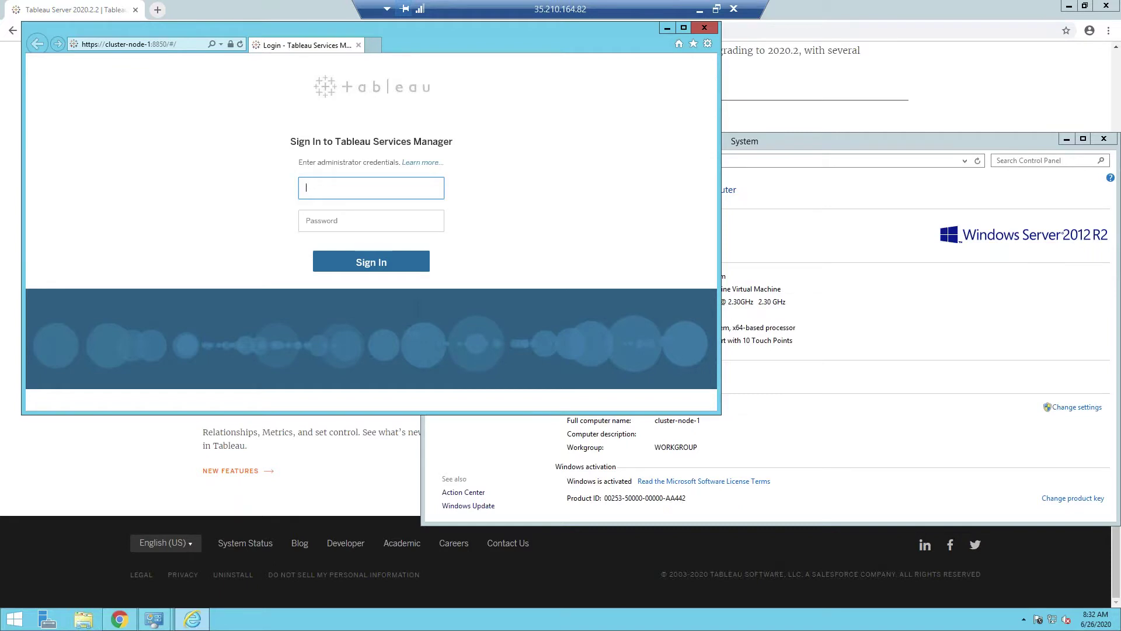
left_click(537, 211)
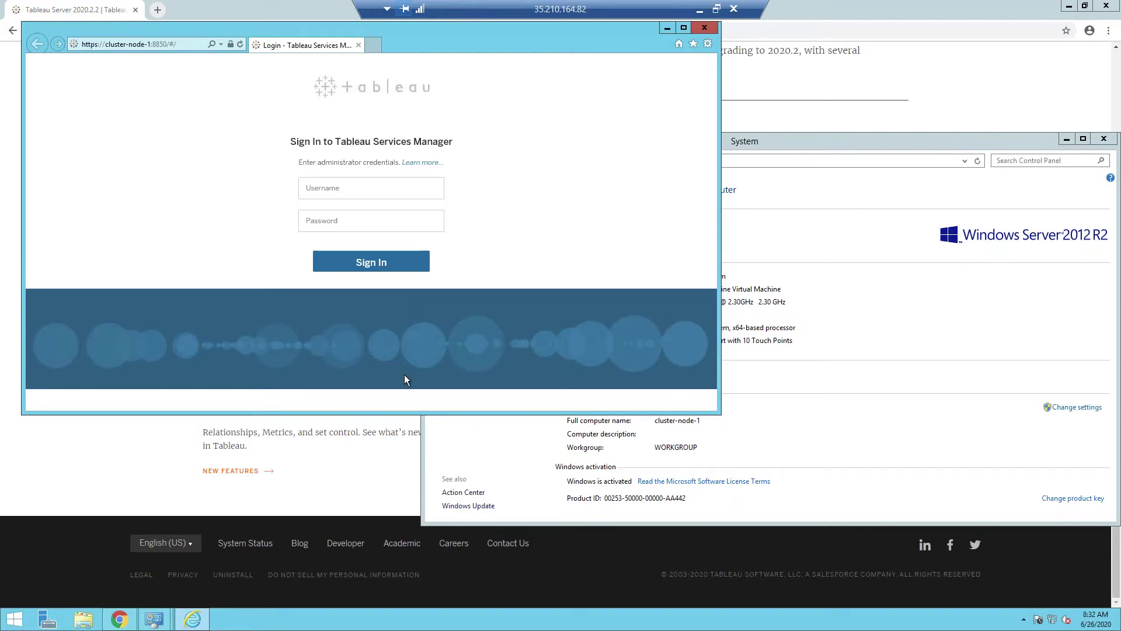
Sign in to TSM with the administrator username and pasted password, then maximize the browser
left_click(362, 187)
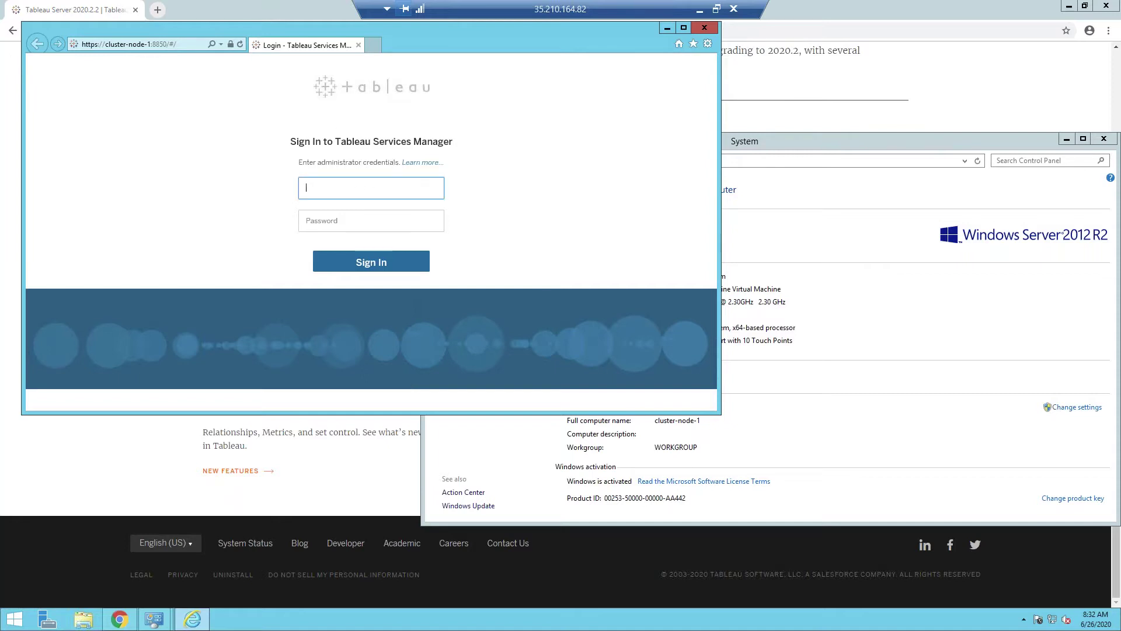
type("praveen_sam")
left_click(330, 217)
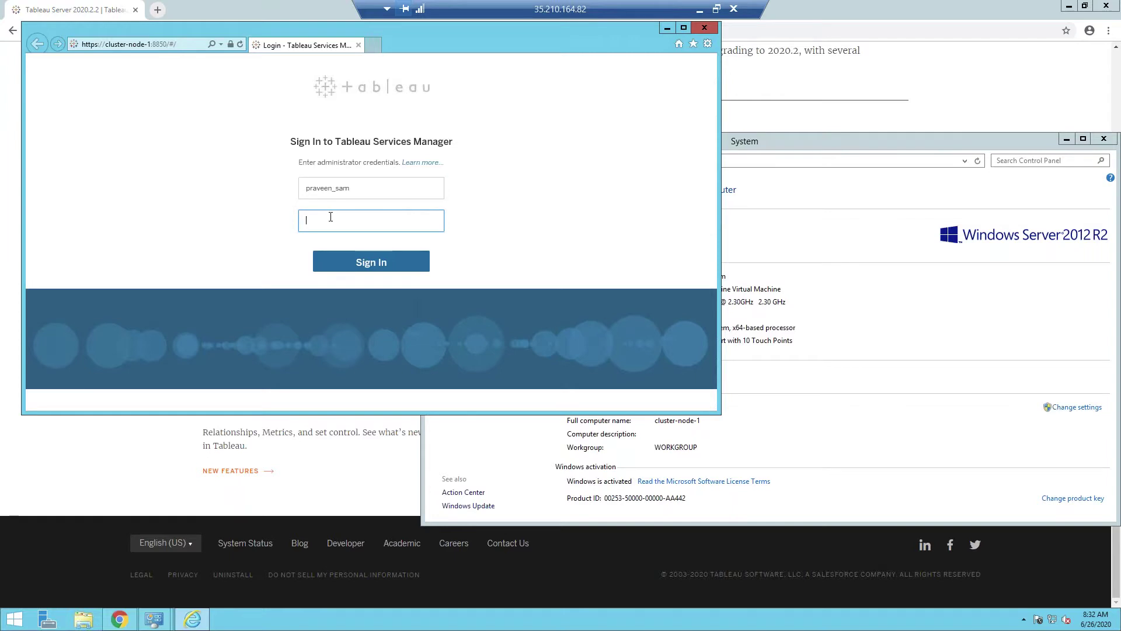
key("ctrl+v")
left_click(366, 258)
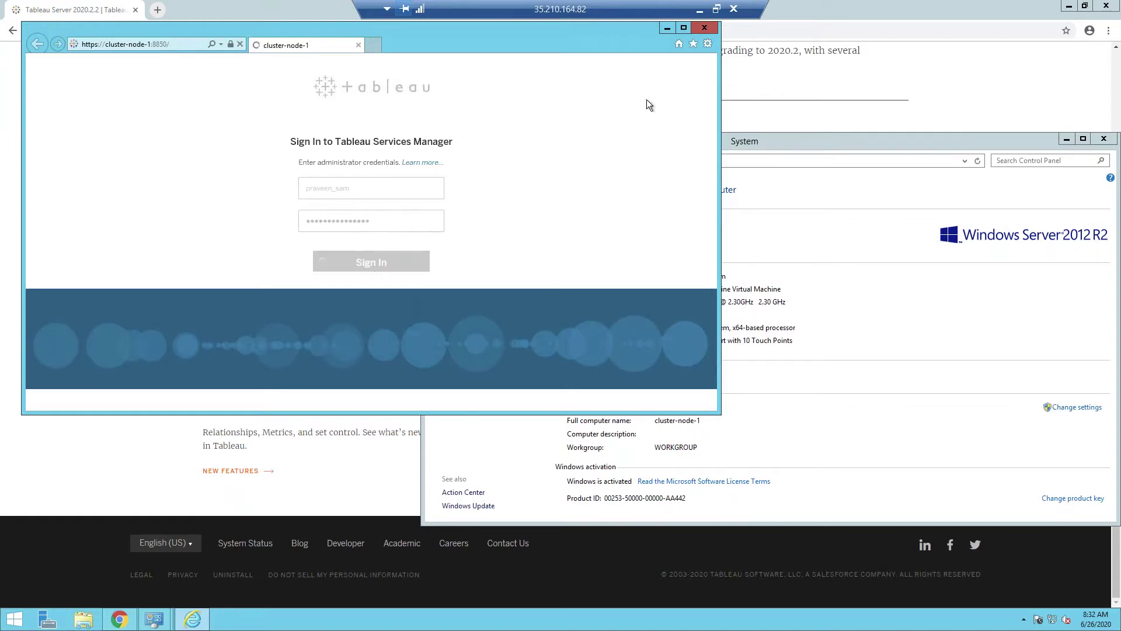
left_click(684, 29)
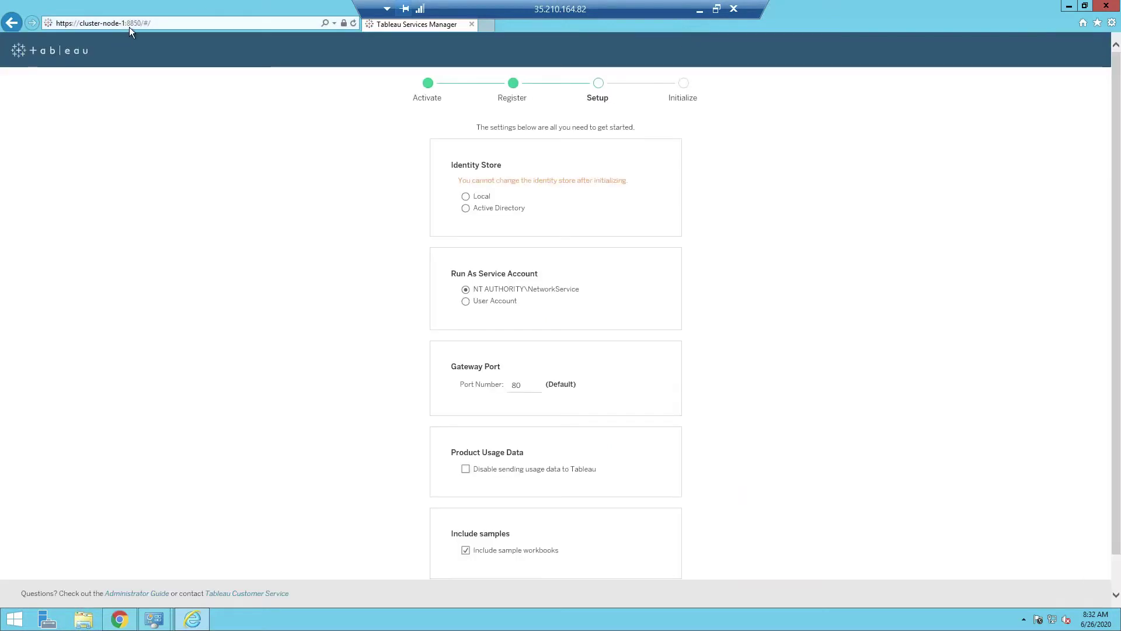
Review the Setup page and choose Local as the identity store
left_click(131, 26)
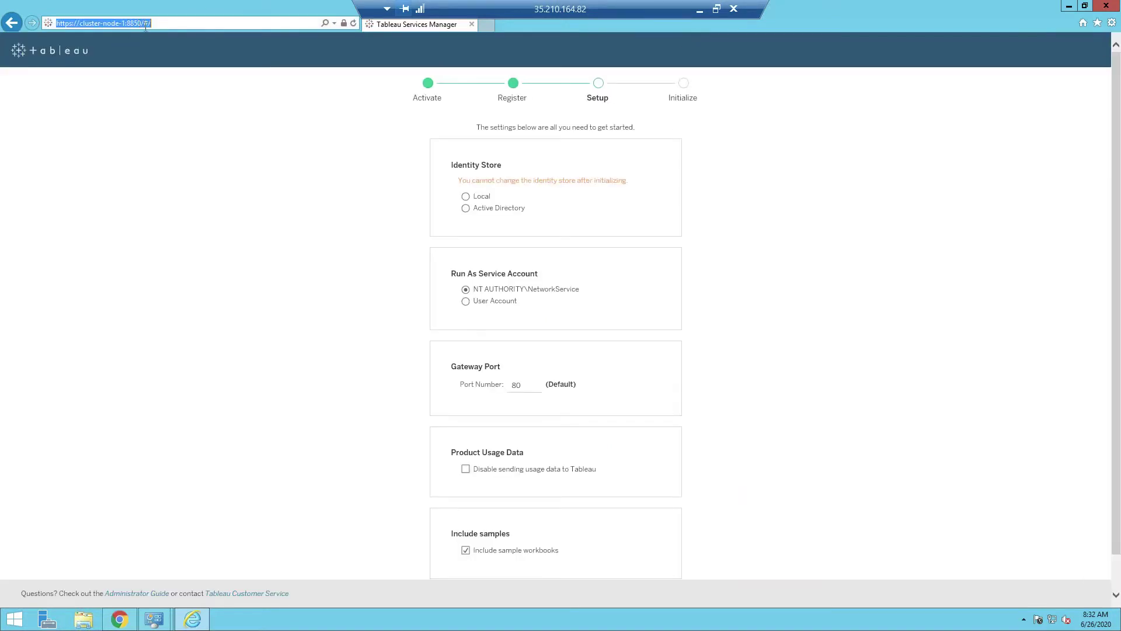
left_click(149, 43)
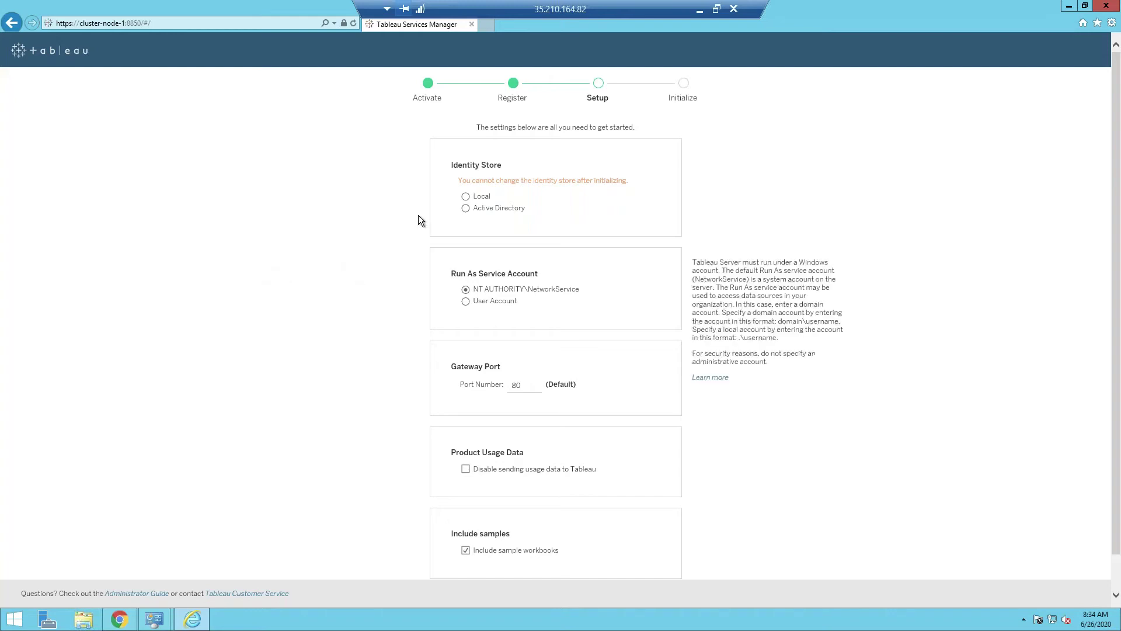
left_click(466, 196)
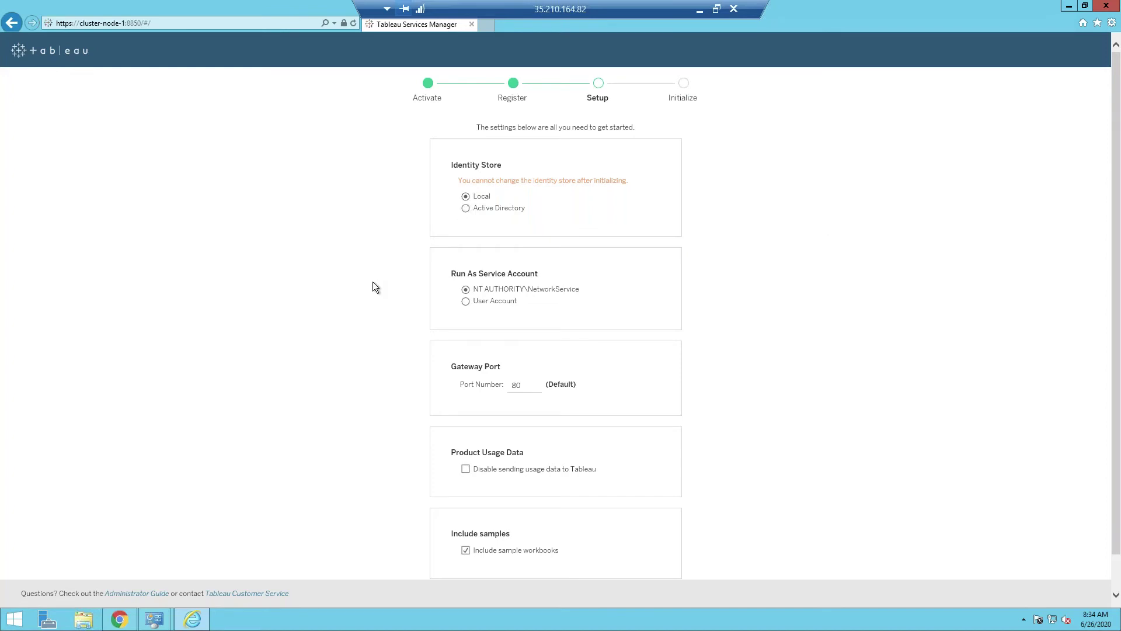
scroll(374, 287, "down", 1)
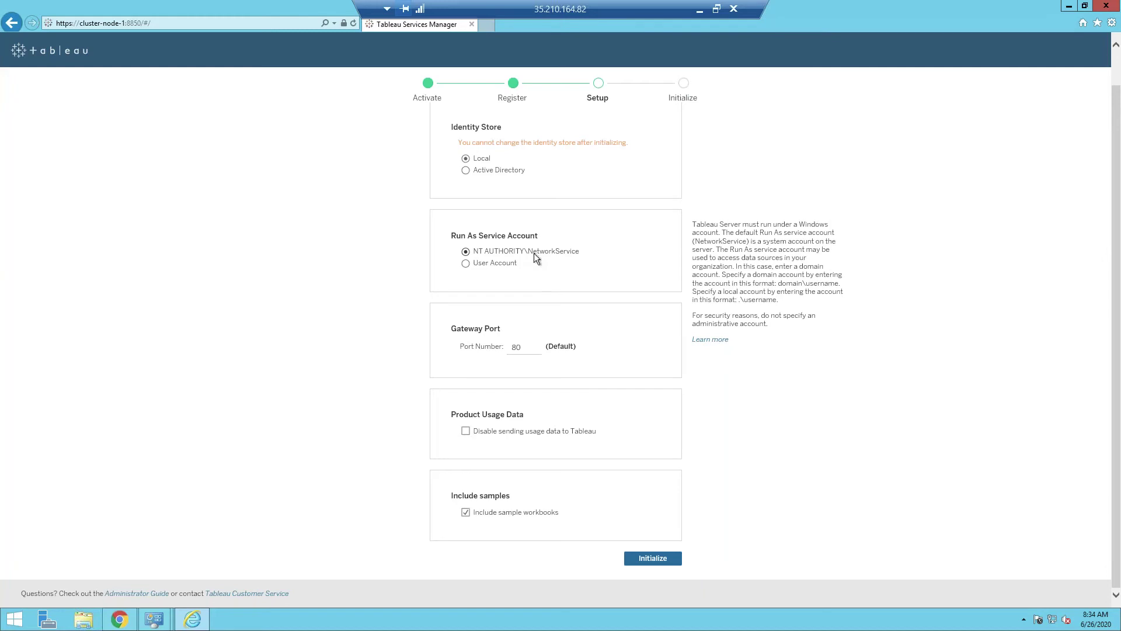
left_click(521, 349)
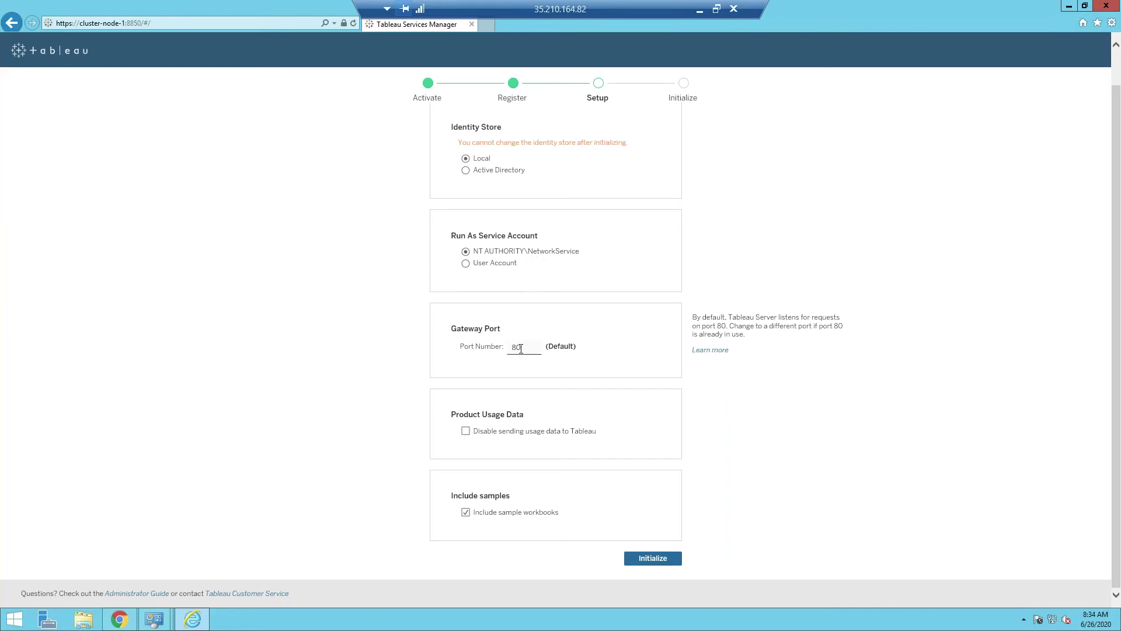
left_click(521, 349)
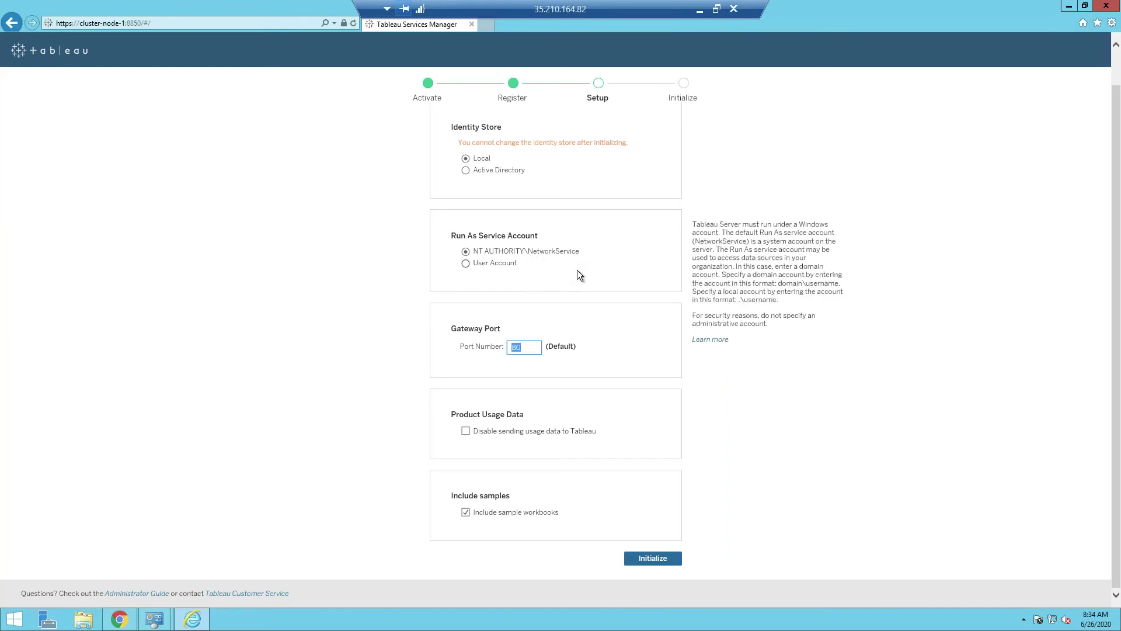
type("80")
key("BackSpace")
key("BackSpace")
left_click(568, 375)
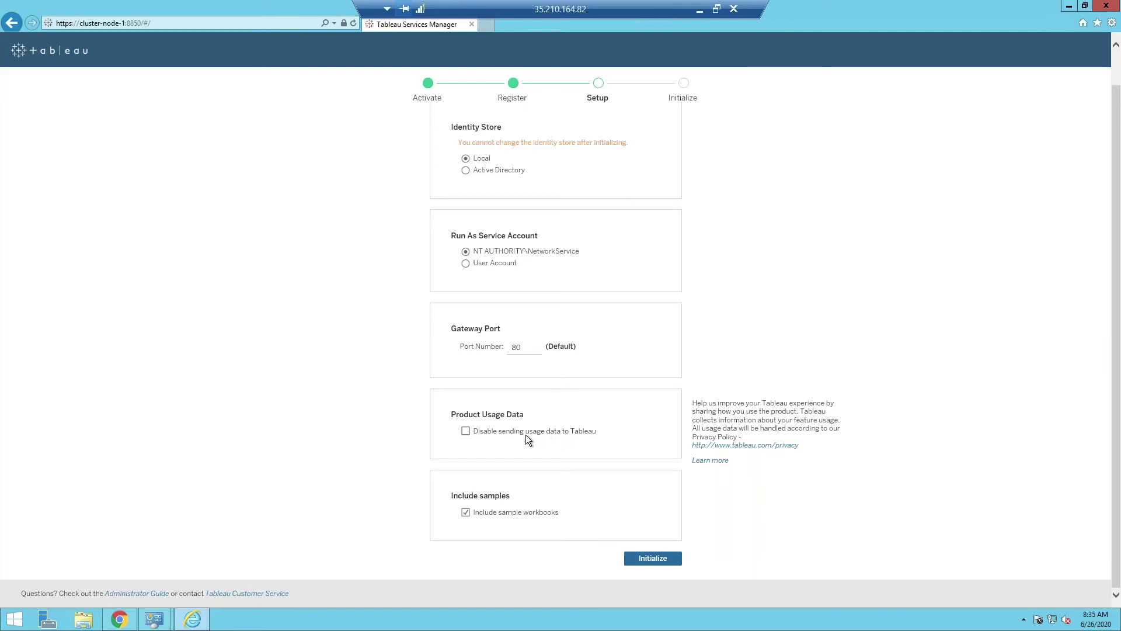
mouse_move(555, 506)
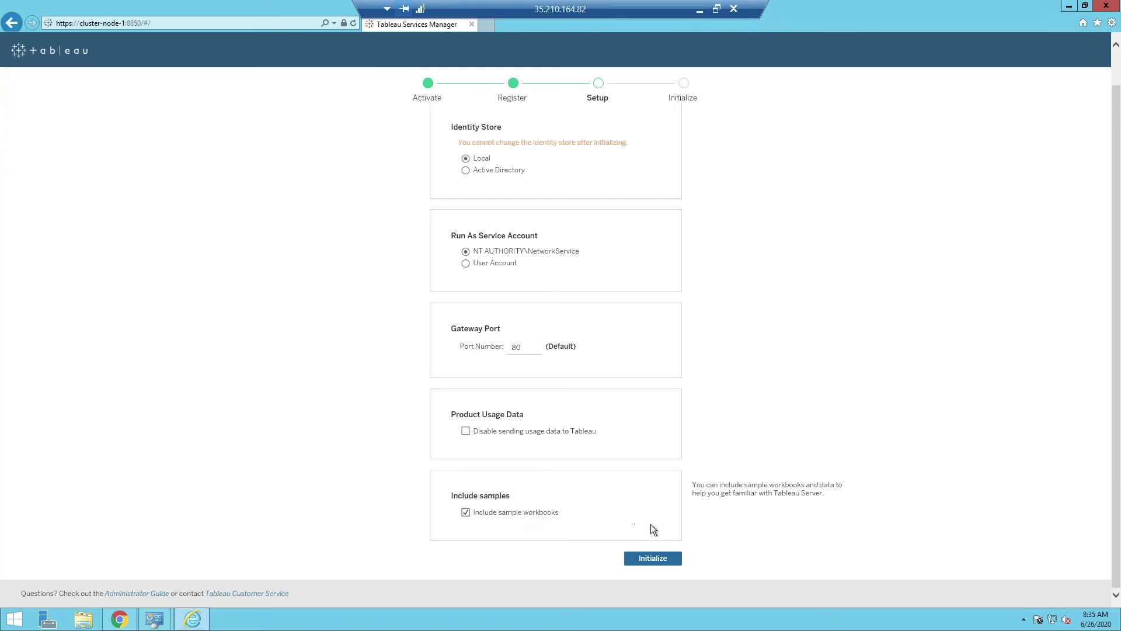
Start server initialization with the chosen settings and switch back to the System window
left_click(663, 556)
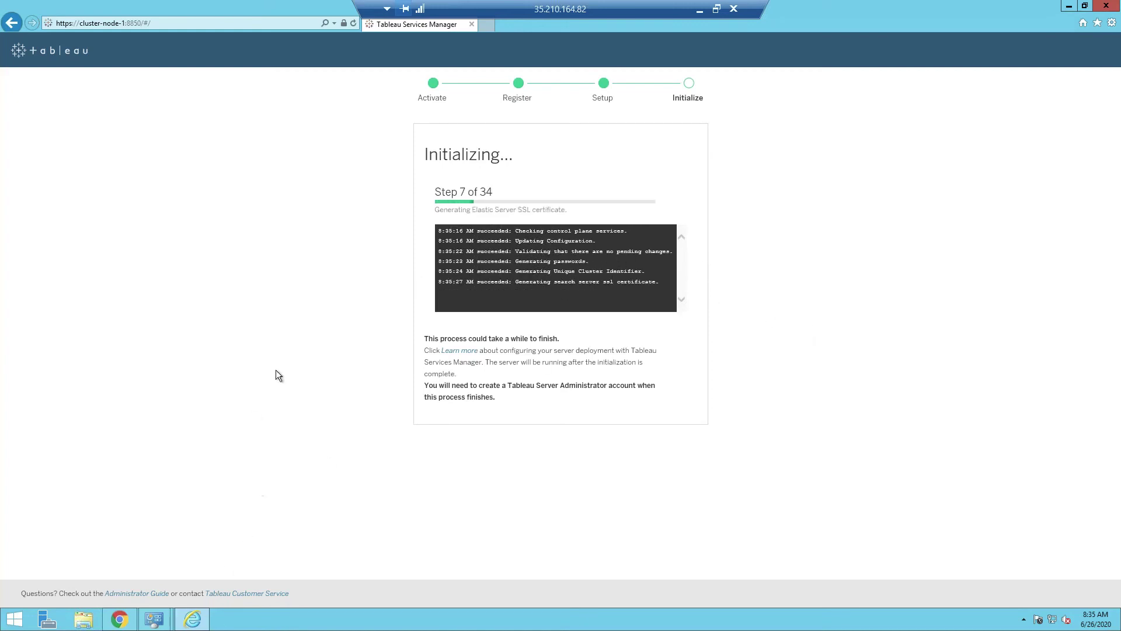
key("alt+Tab")
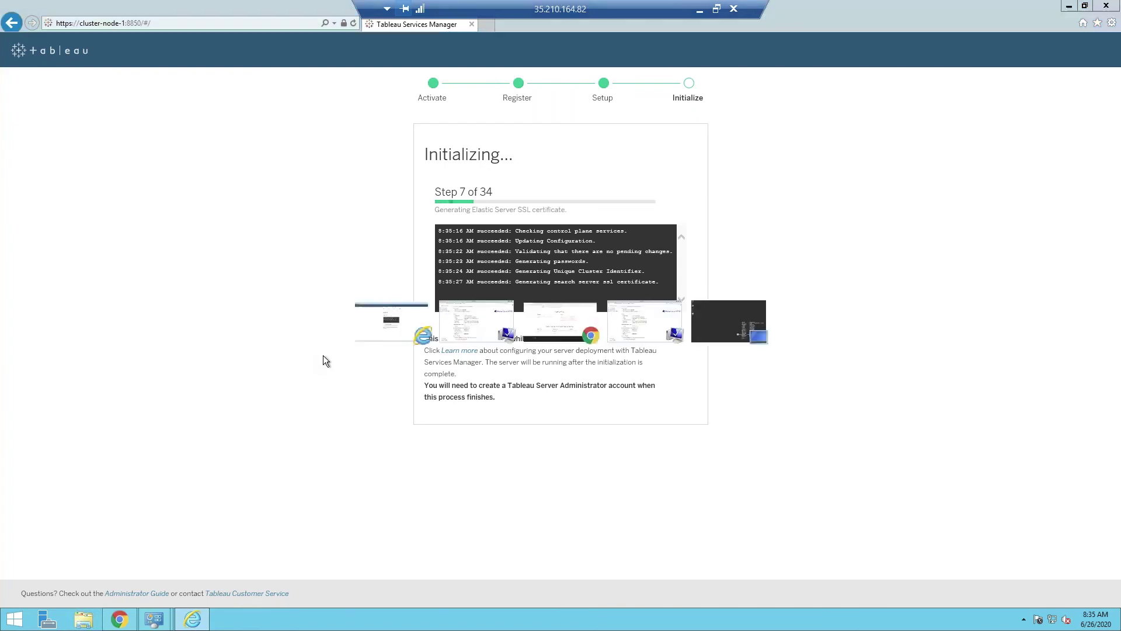